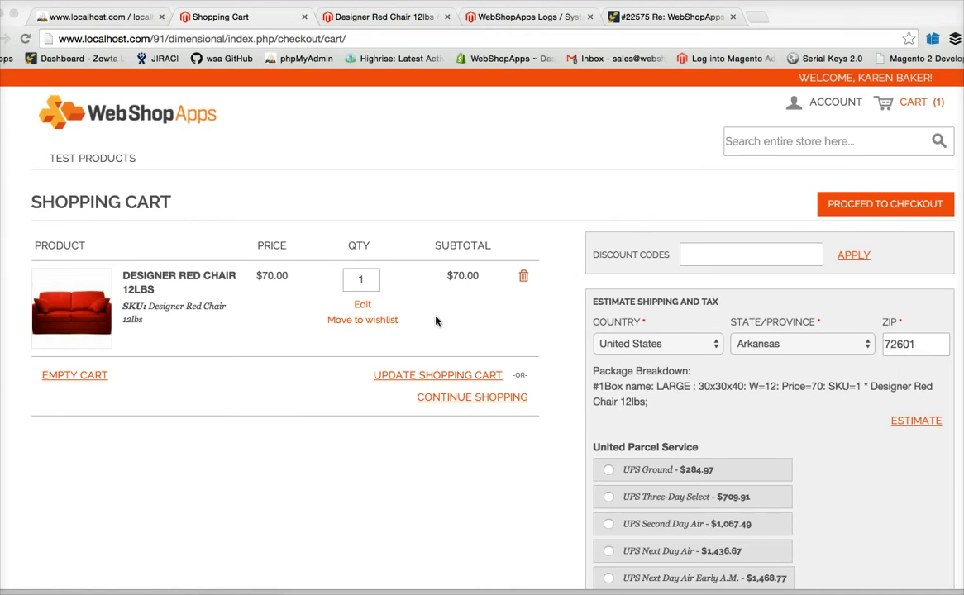
Add SMALL to the possible packing boxes of Designer Red Chair 12lbs alongside LARGE, and save the product while staying in its editor
left_click(373, 20)
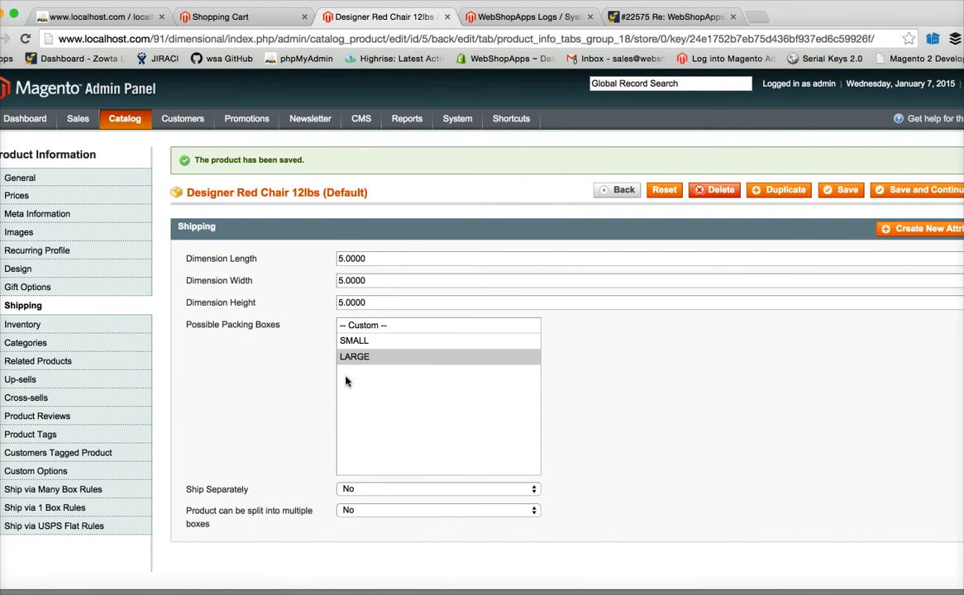
left_click(370, 344, "super")
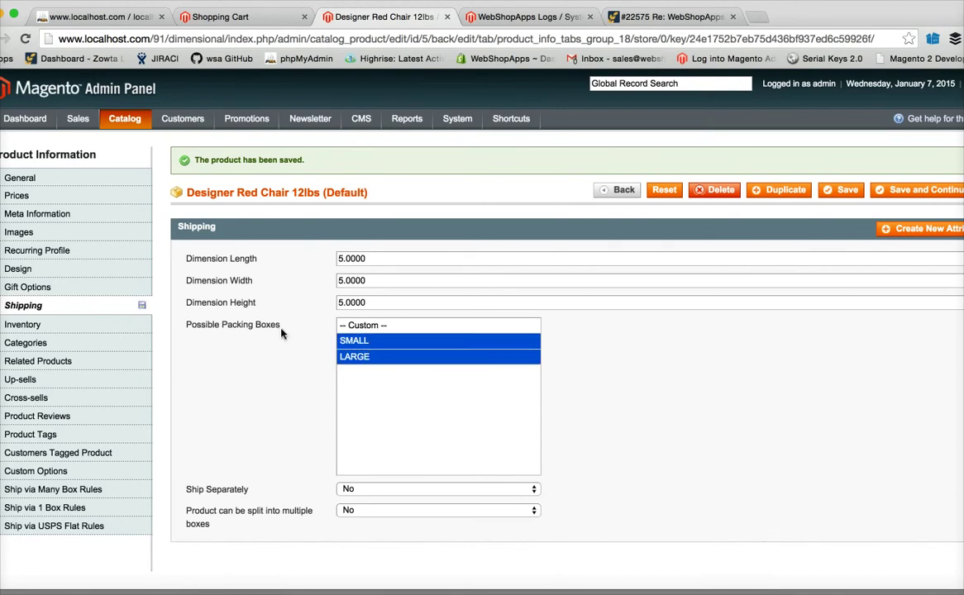
left_click(914, 200)
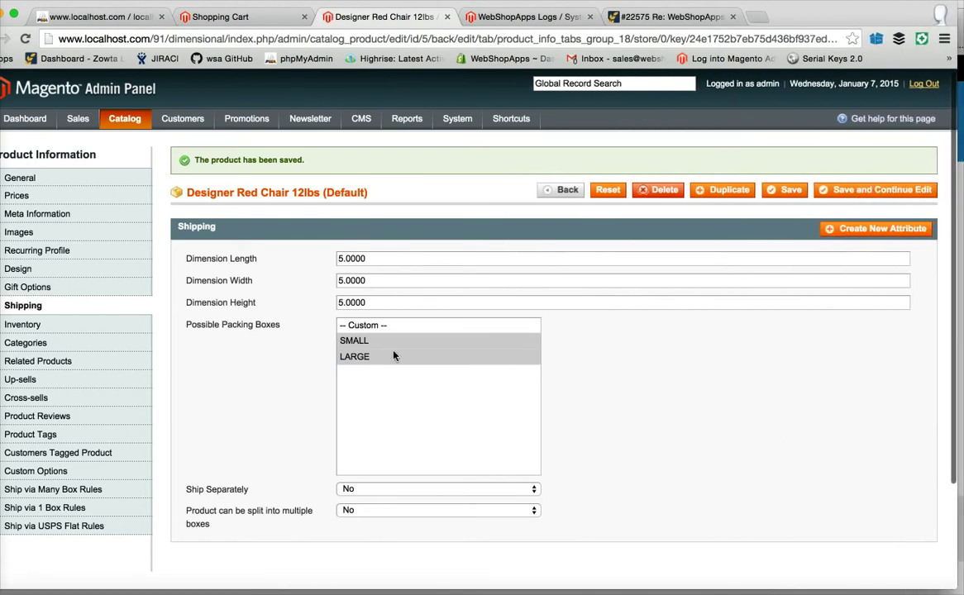
Re-estimate shipping in the storefront cart, and update the Designer Red Chair 12lbs quantity to 4
left_click(260, 22)
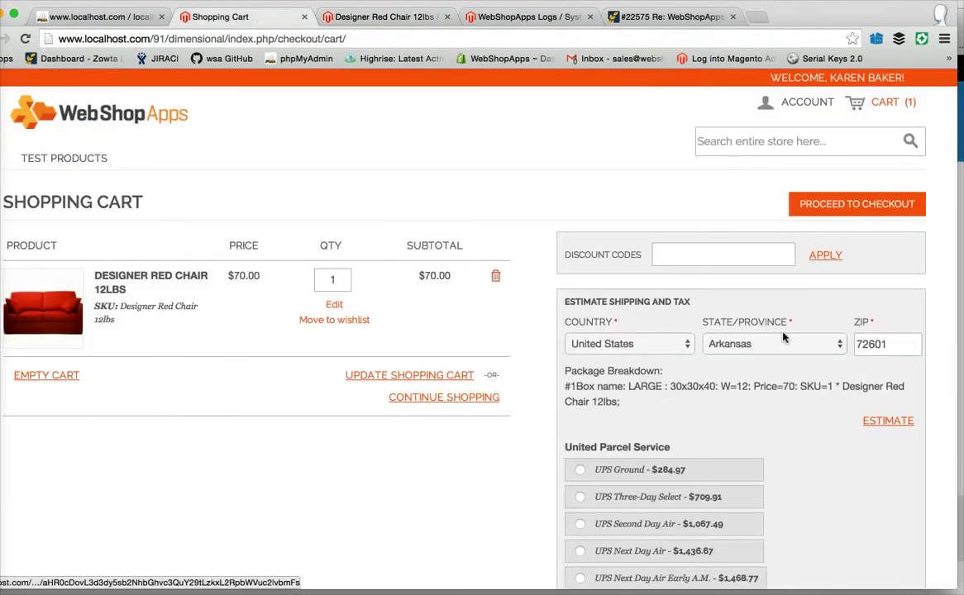
left_click(892, 423)
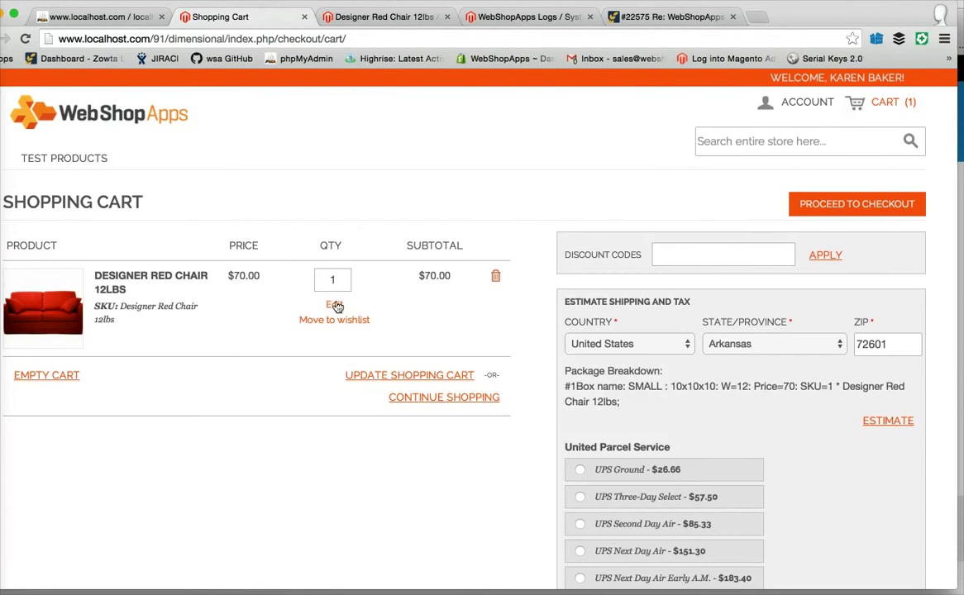
double_click(333, 277)
type("4")
left_click(340, 314)
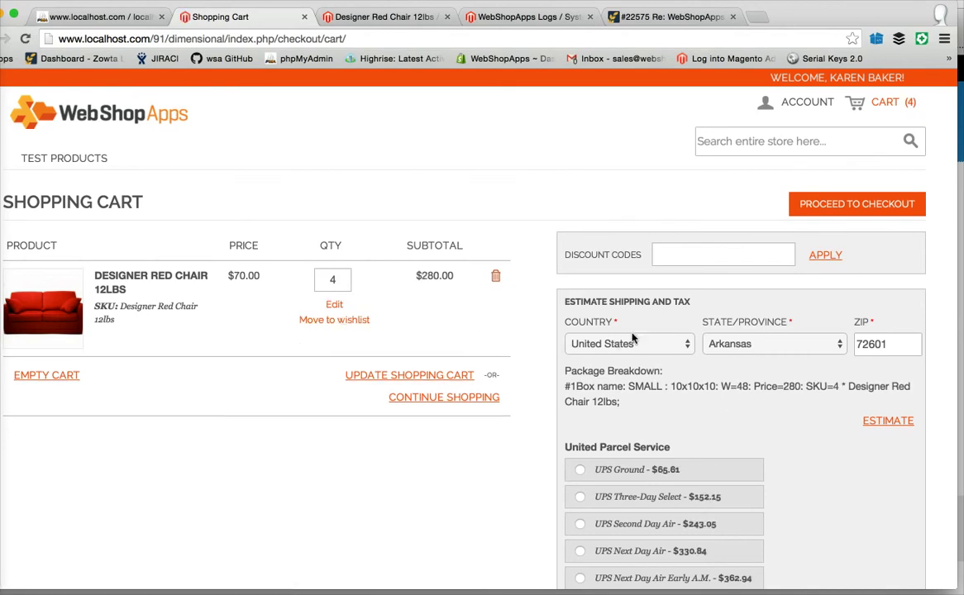
Update the Designer Red Chair 12lbs quantity in the cart to 10
left_click(335, 279)
double_click(335, 278)
type("10")
left_click(339, 311)
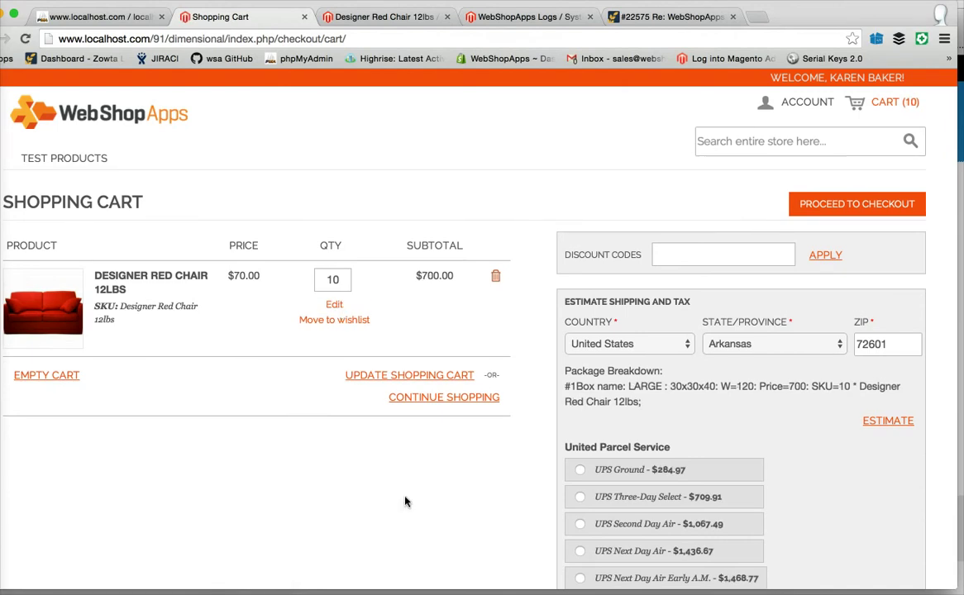
Examine the Best fit tolerance option under Advanced Settings in the Magento admin shipping settings
left_click(403, 21)
mouse_move(517, 118)
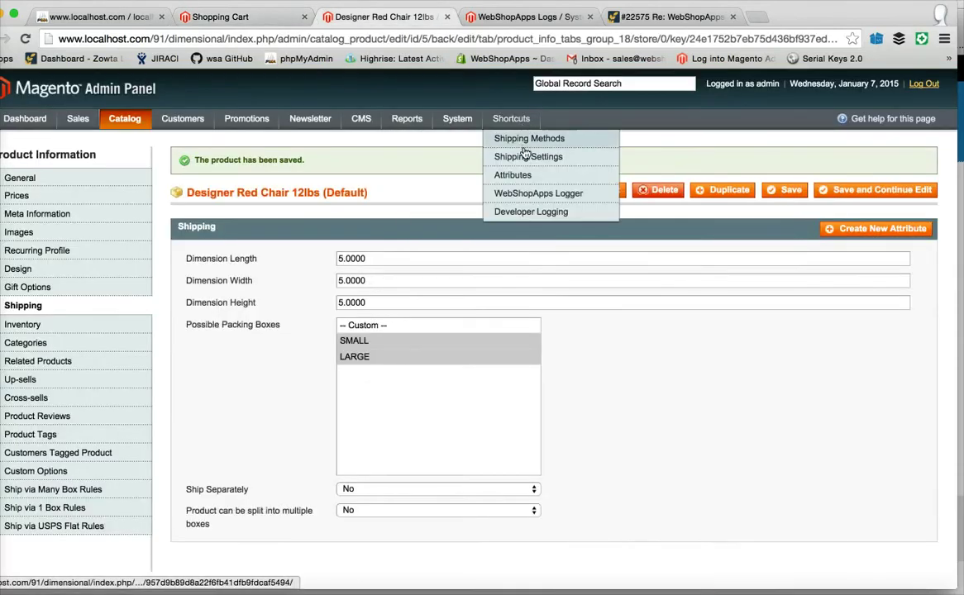
left_click(526, 157)
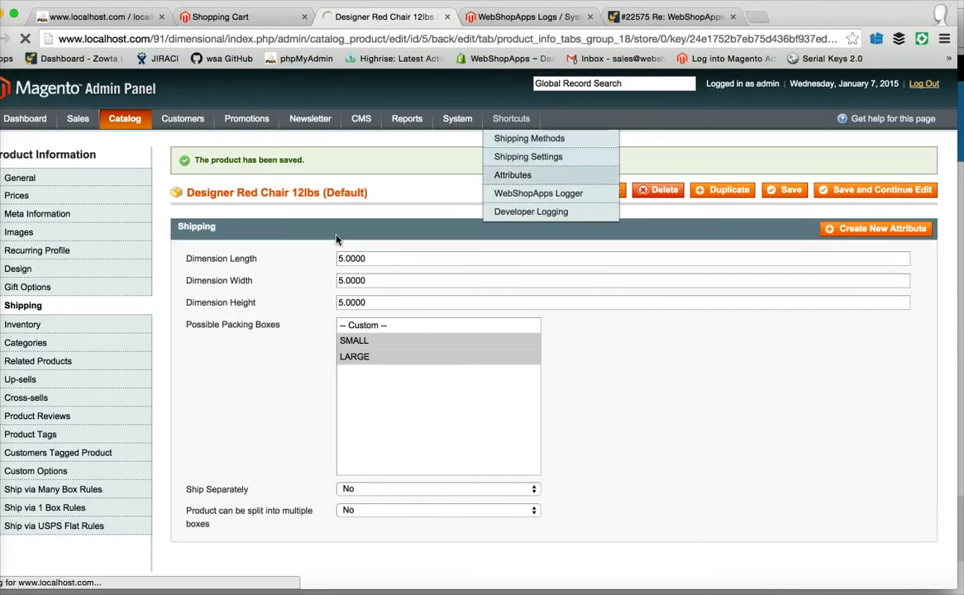
scroll(249, 467, "down", 10)
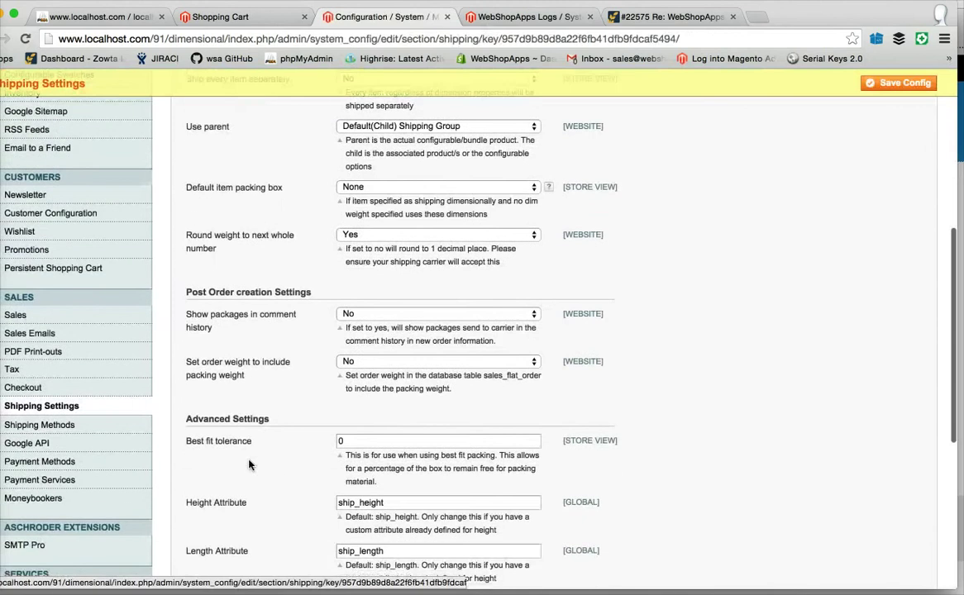
triple_click(229, 443)
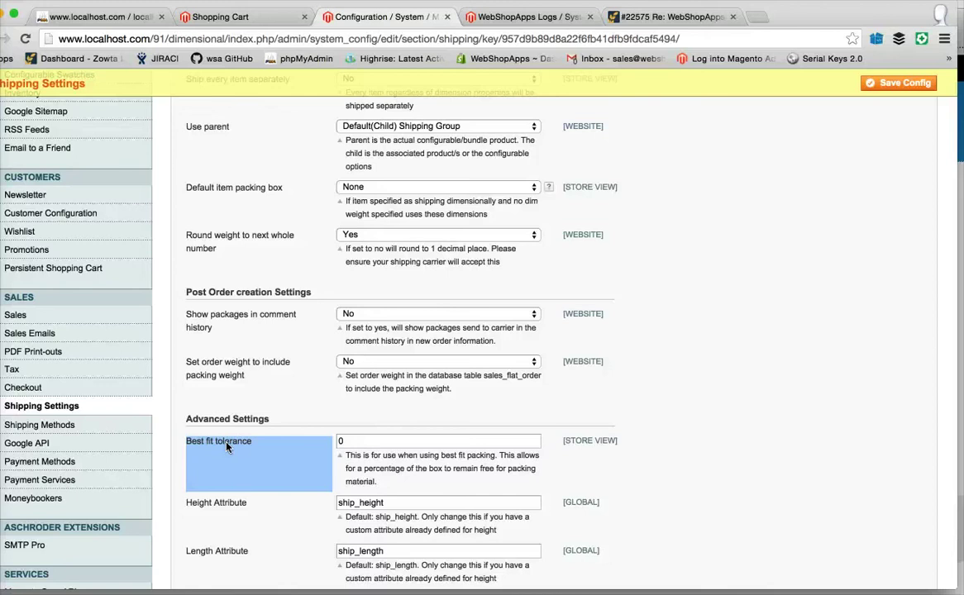
double_click(343, 441)
left_click(352, 420)
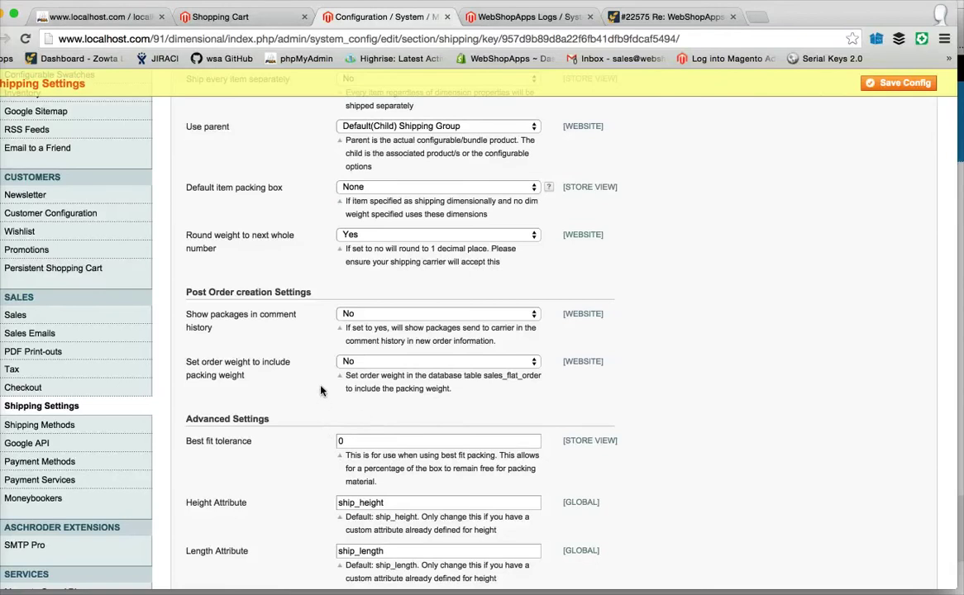
Open the shipping attributes of the Red Sofa Piece 4lbs product in the admin catalog
left_click(240, 17)
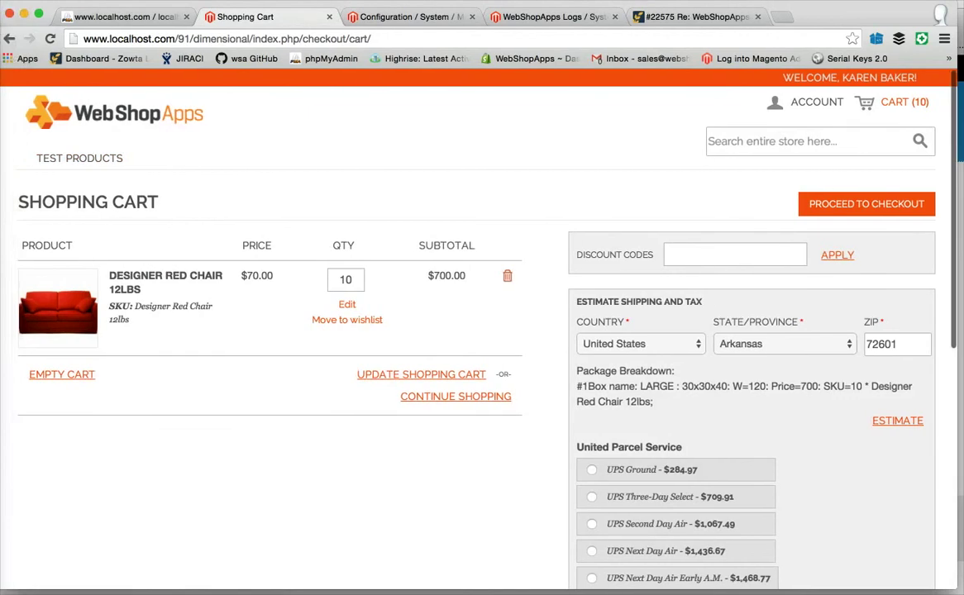
left_click(383, 17)
scroll(257, 300, "up", 8)
mouse_move(153, 120)
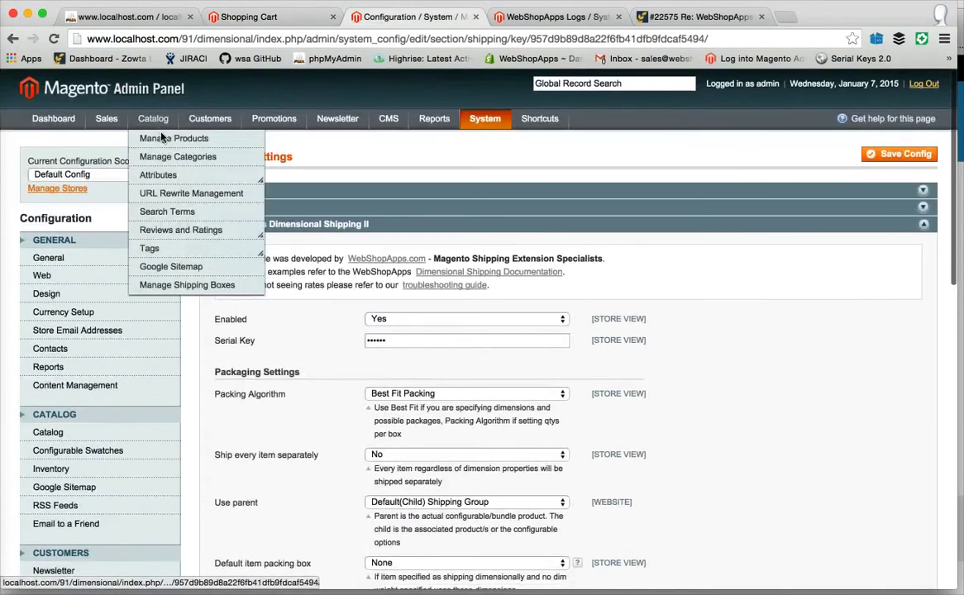
left_click(162, 137)
scroll(207, 388, "down", 5)
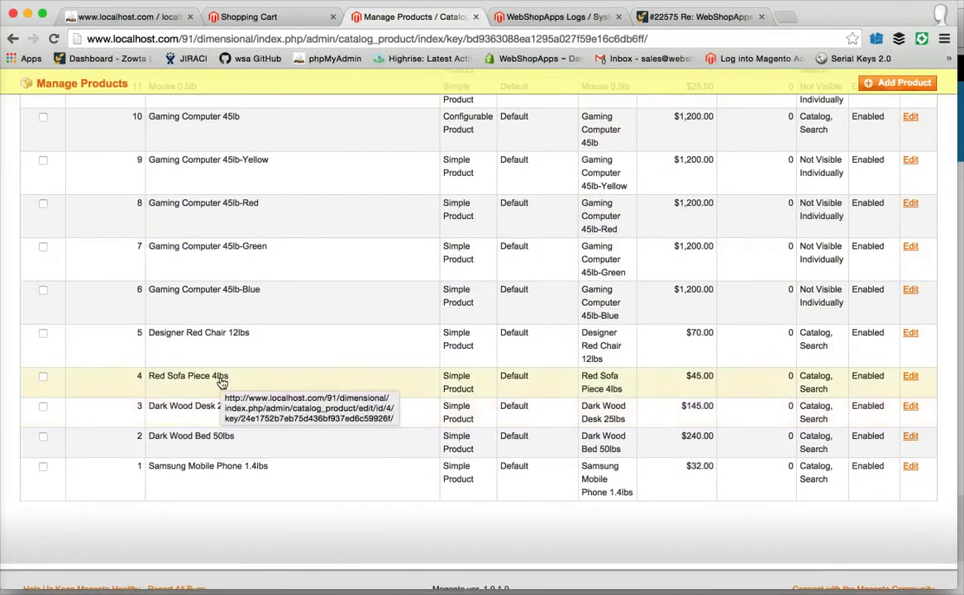
left_click(221, 383)
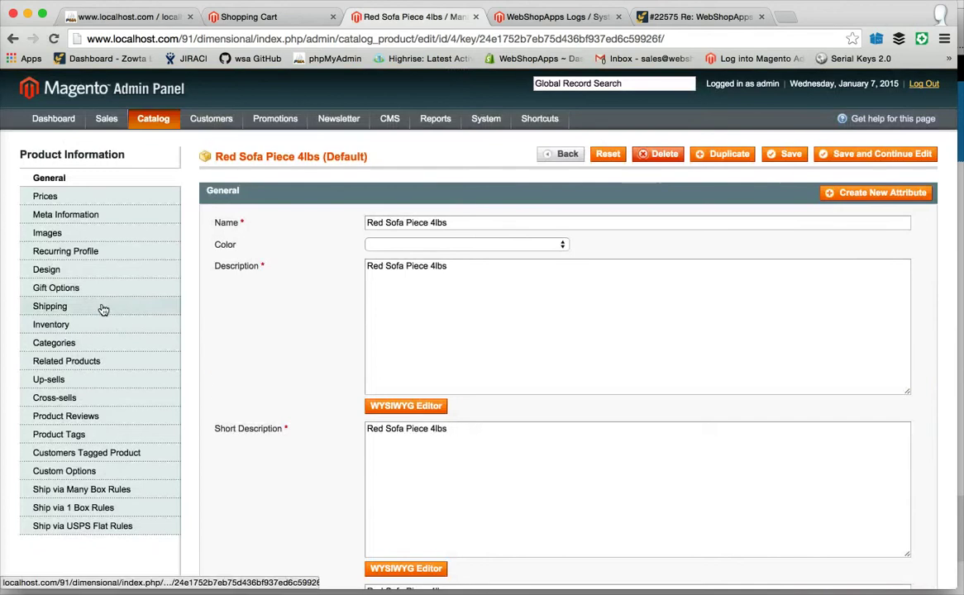
left_click(101, 306)
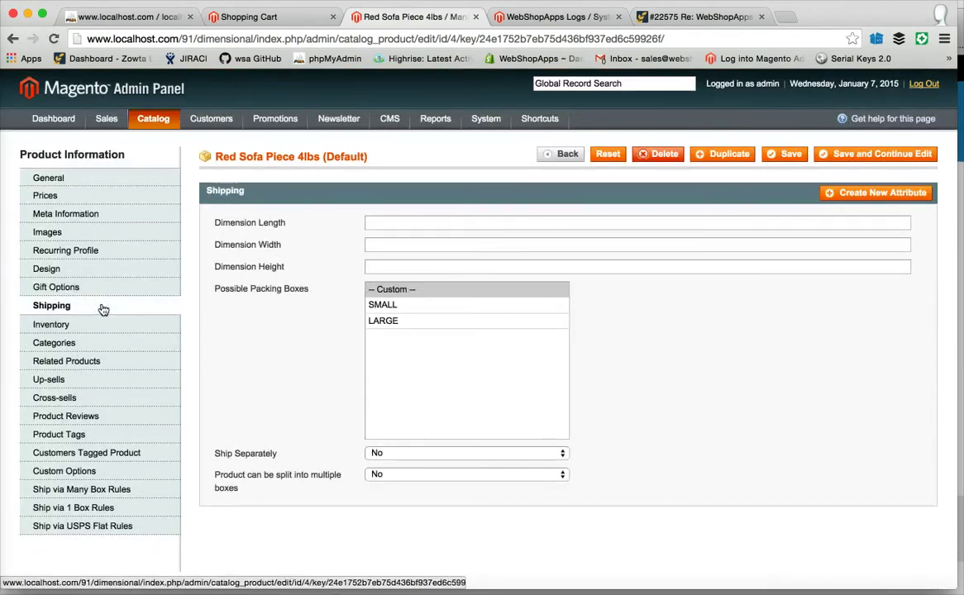
Assign the LARGE packing box, set length, width and height to 8 each, and save the Red Sofa Piece 4lbs product
left_click(387, 322)
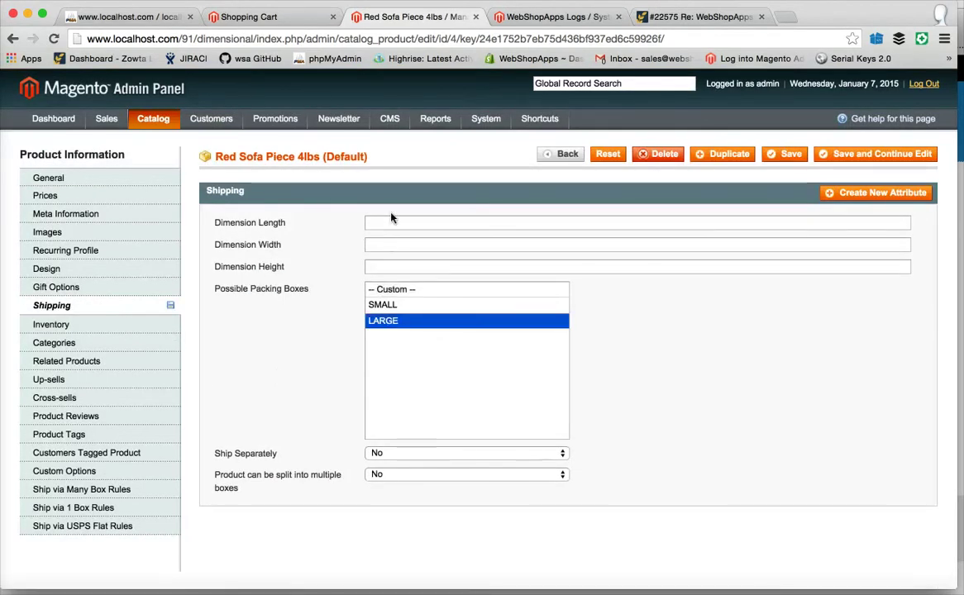
left_click(393, 219)
type("8")
key("Tab")
type("8")
key("Tab")
type("8")
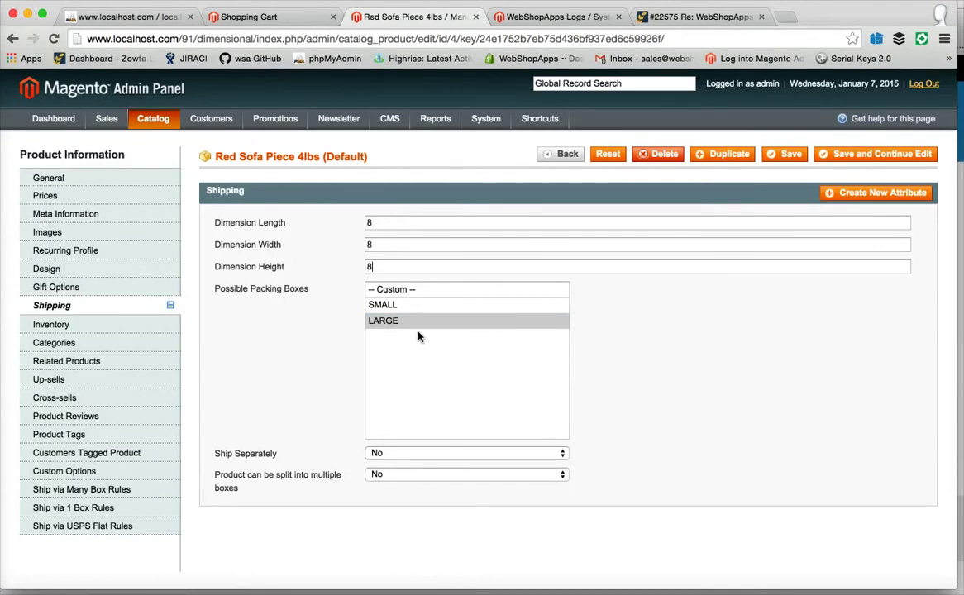
left_click(853, 159)
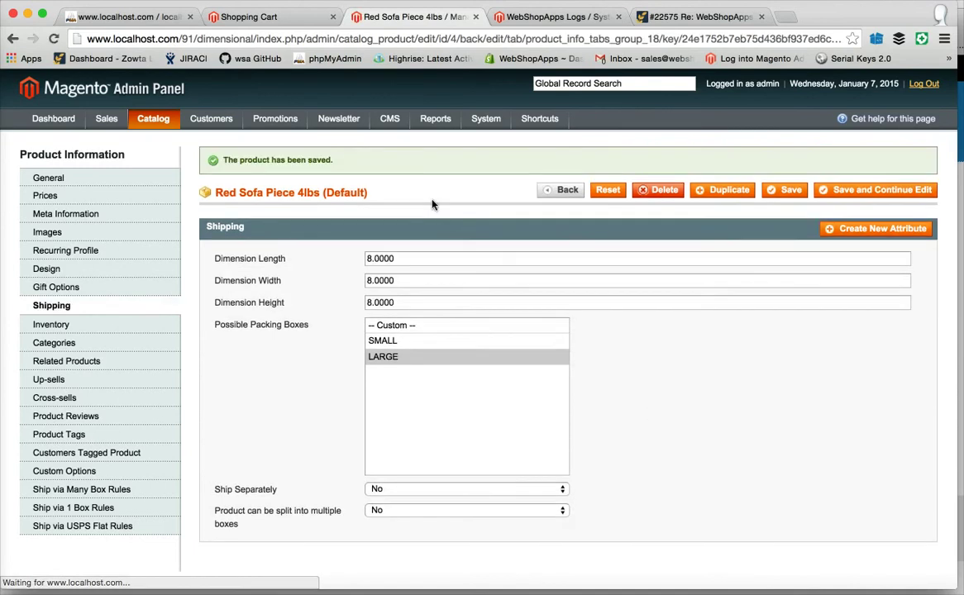
Update the Designer Red Chair 12lbs quantity in the storefront cart to 1
left_click(248, 17)
double_click(347, 280)
type("1")
left_click(378, 321)
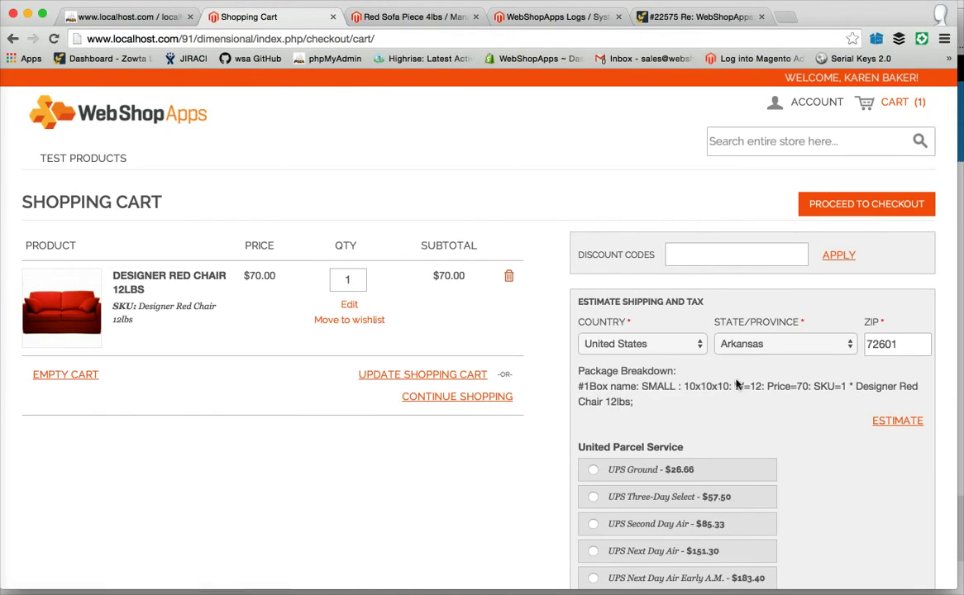
Add Red Sofa Piece 4lbs from Test Products to the cart and check the box name in the package breakdown
left_click(104, 162)
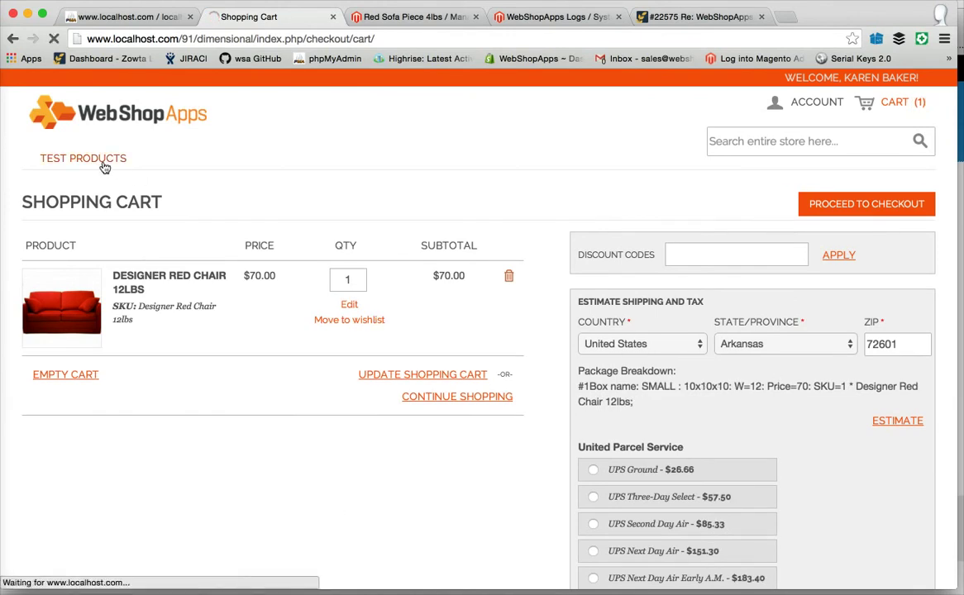
scroll(136, 434, "down", 3)
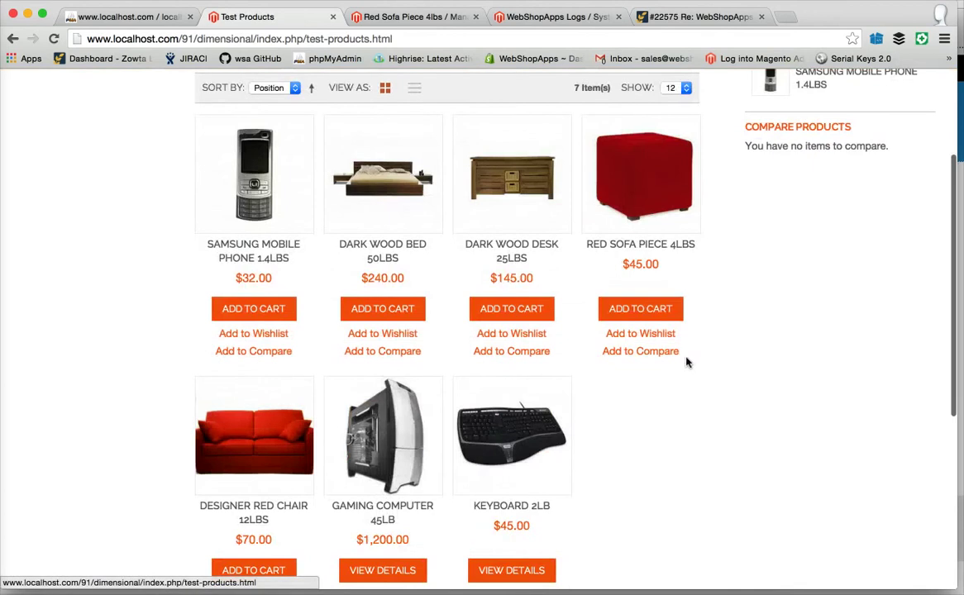
left_click(656, 316)
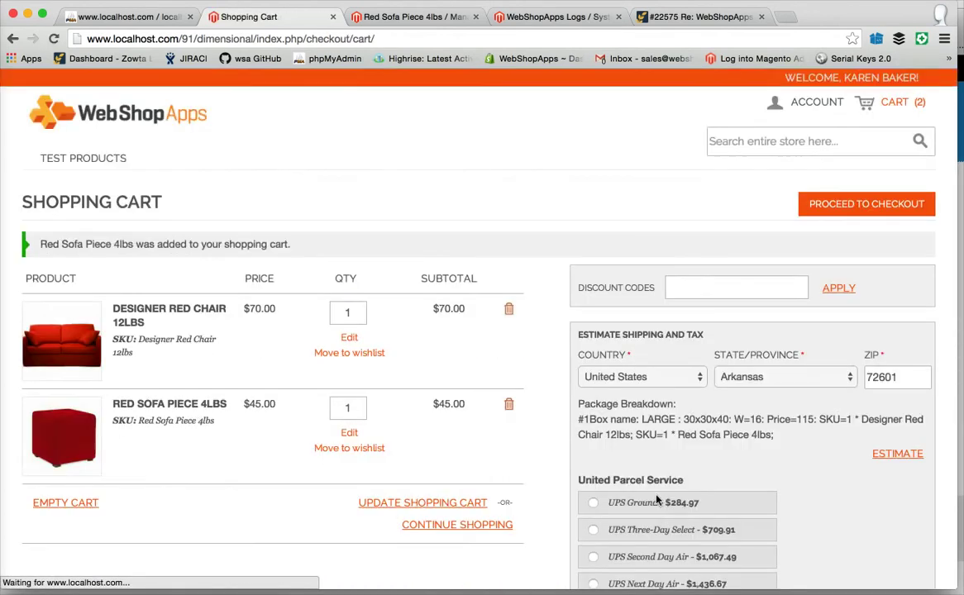
scroll(658, 497, "down", 2)
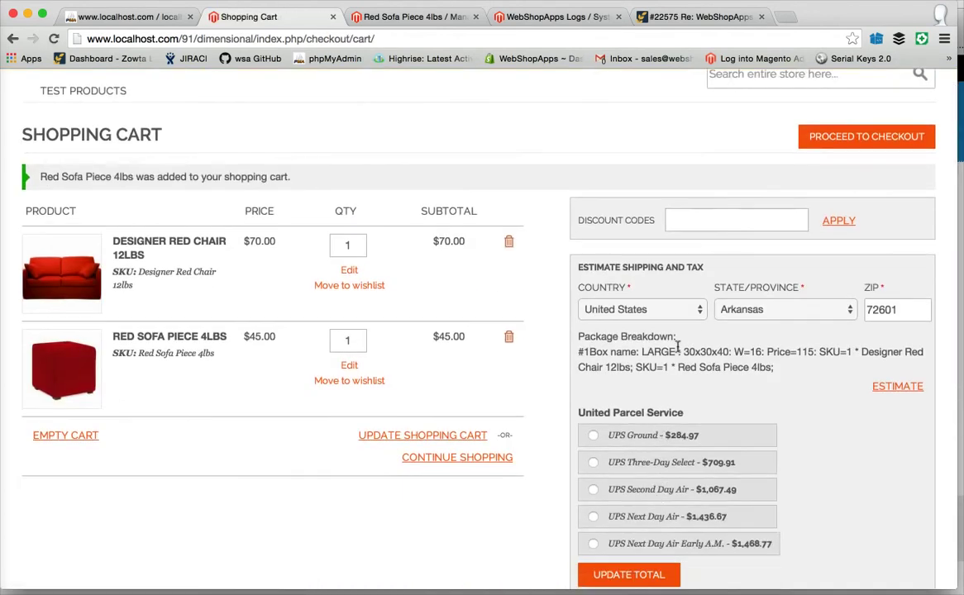
left_click_drag(676, 352, 642, 352)
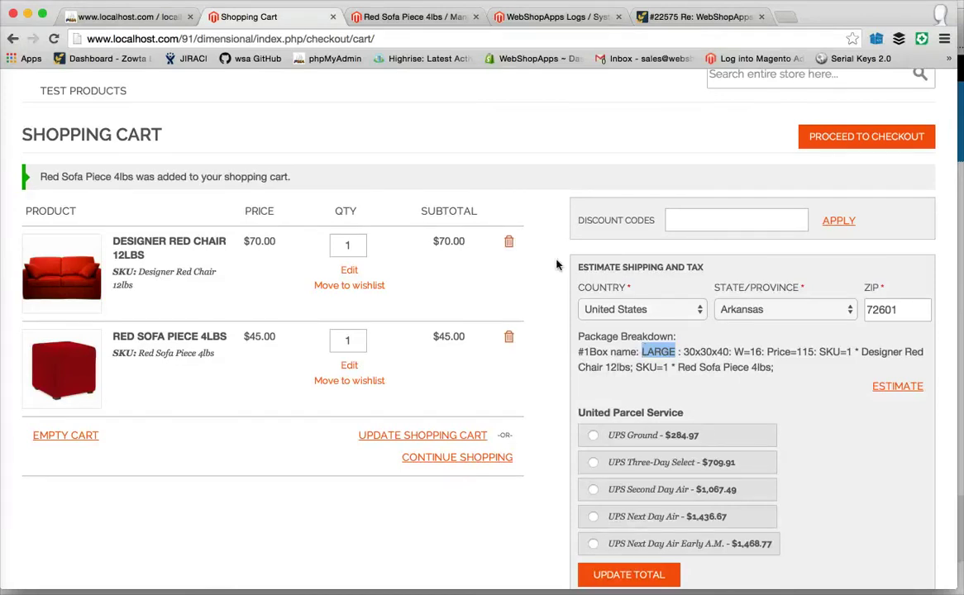
Set Ship Separately to Yes for the Dark Wood Bed 50lbs product in the admin catalog and save it
left_click(419, 18)
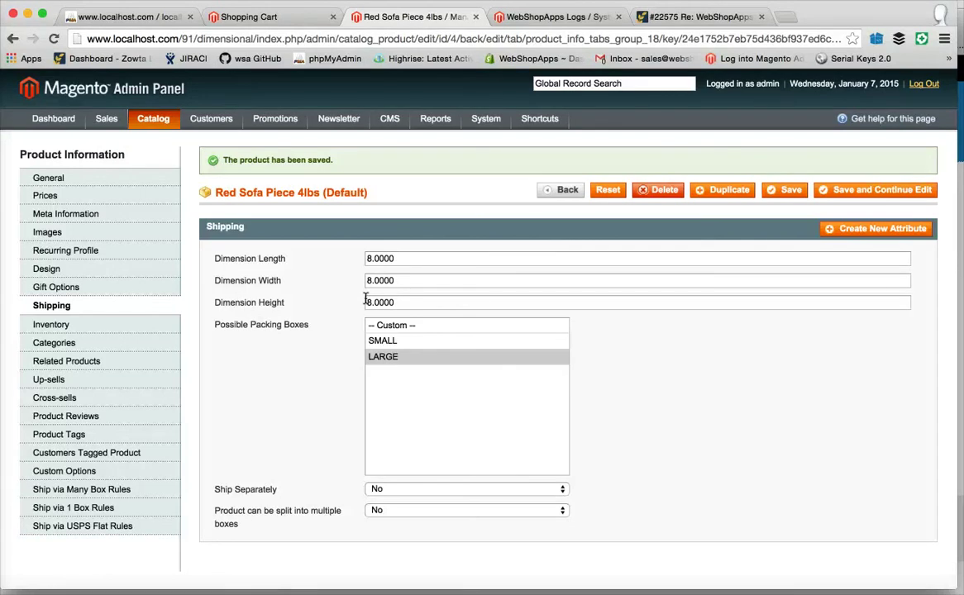
mouse_move(153, 119)
left_click(163, 140)
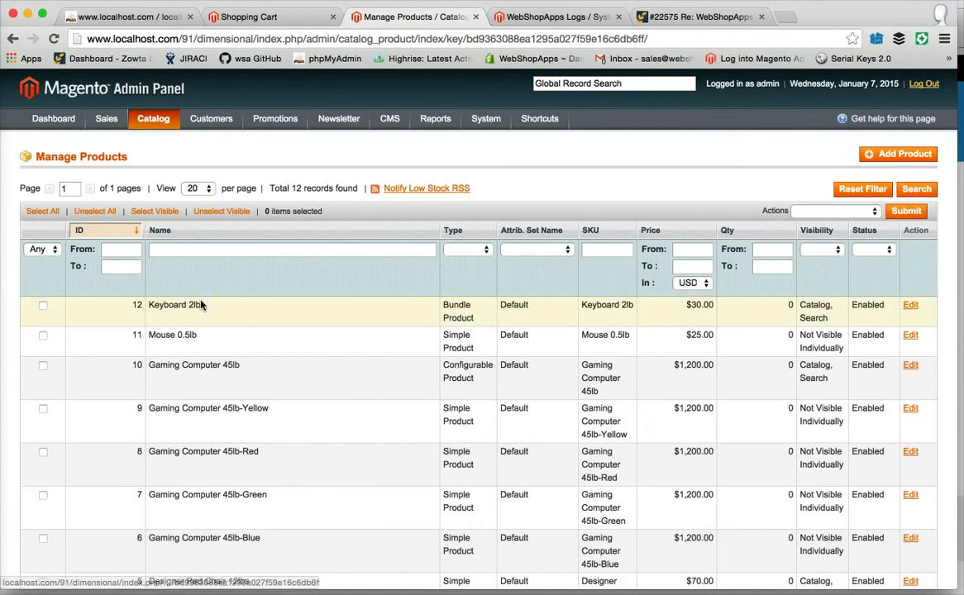
scroll(200, 305, "down", 5)
scroll(201, 305, "down", 1)
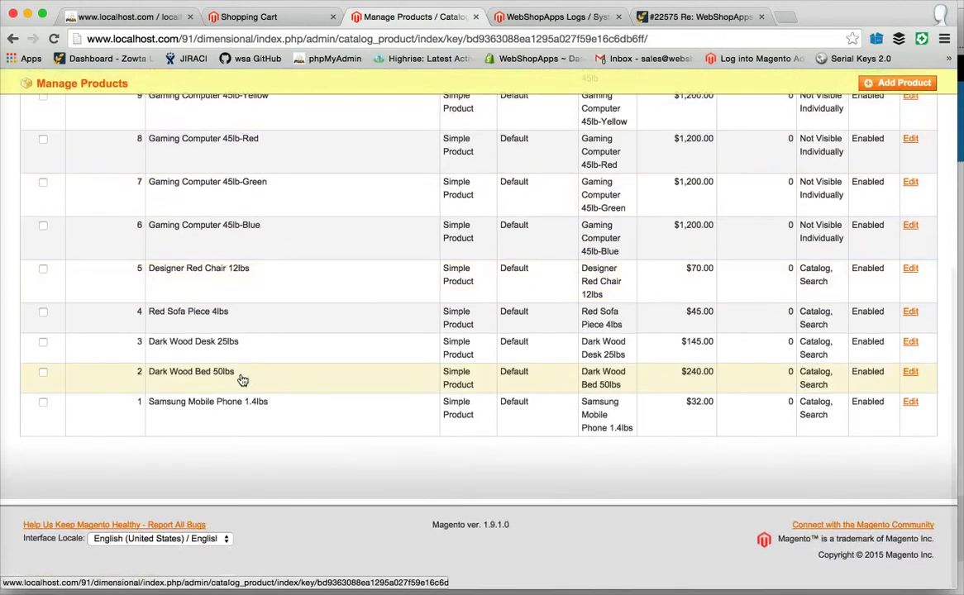
left_click(242, 380)
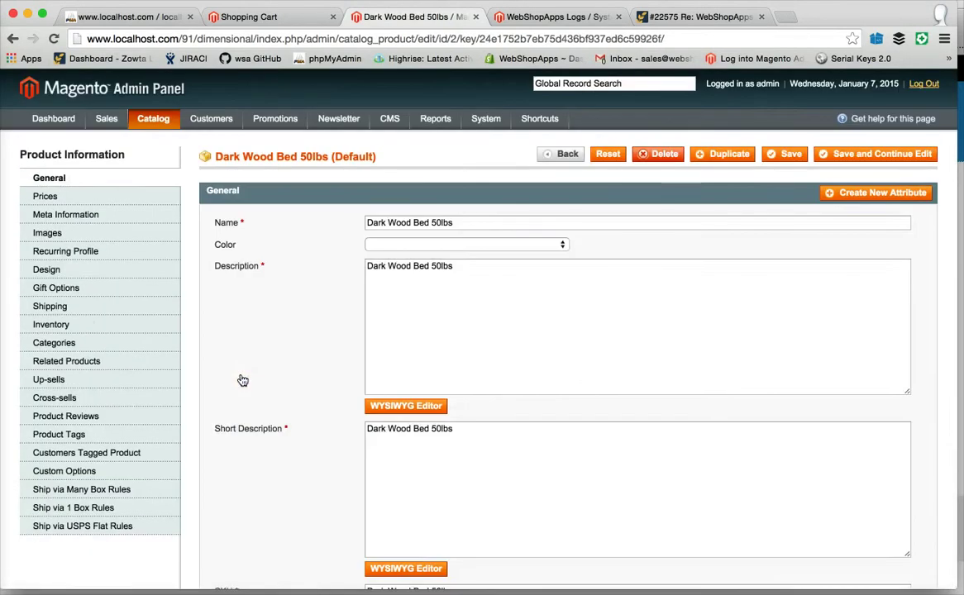
left_click(115, 309)
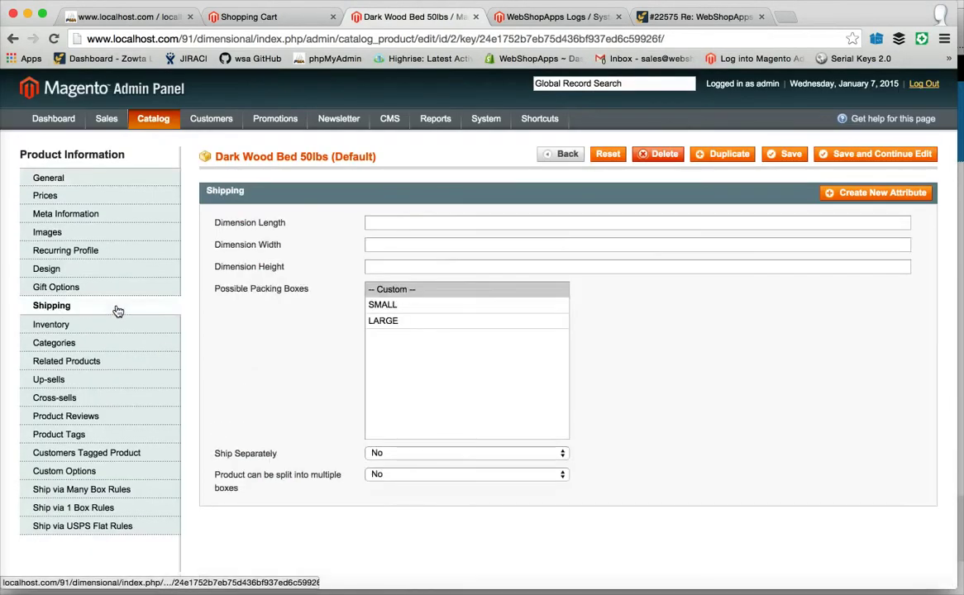
left_click(395, 453)
left_click(403, 467)
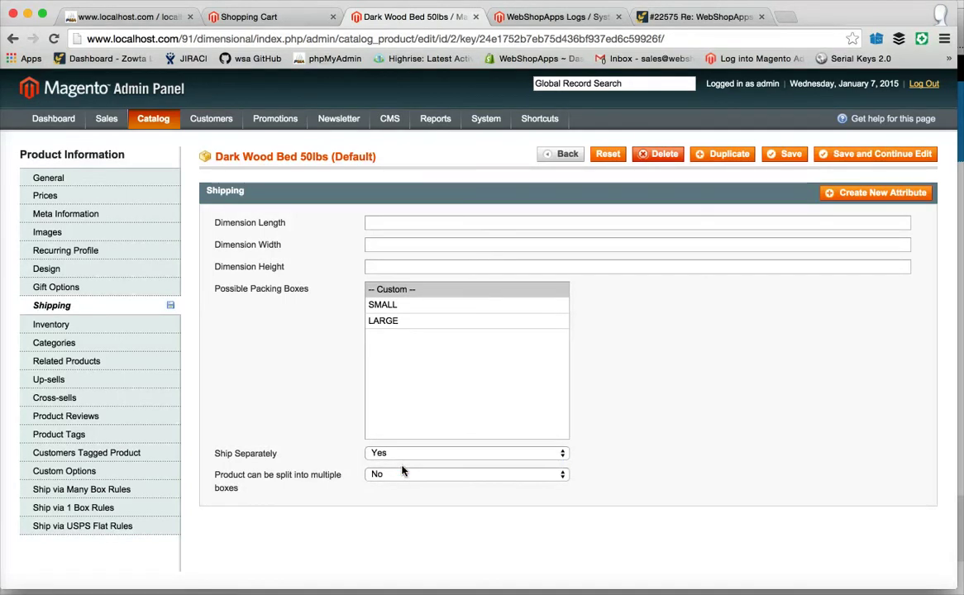
left_click(818, 156)
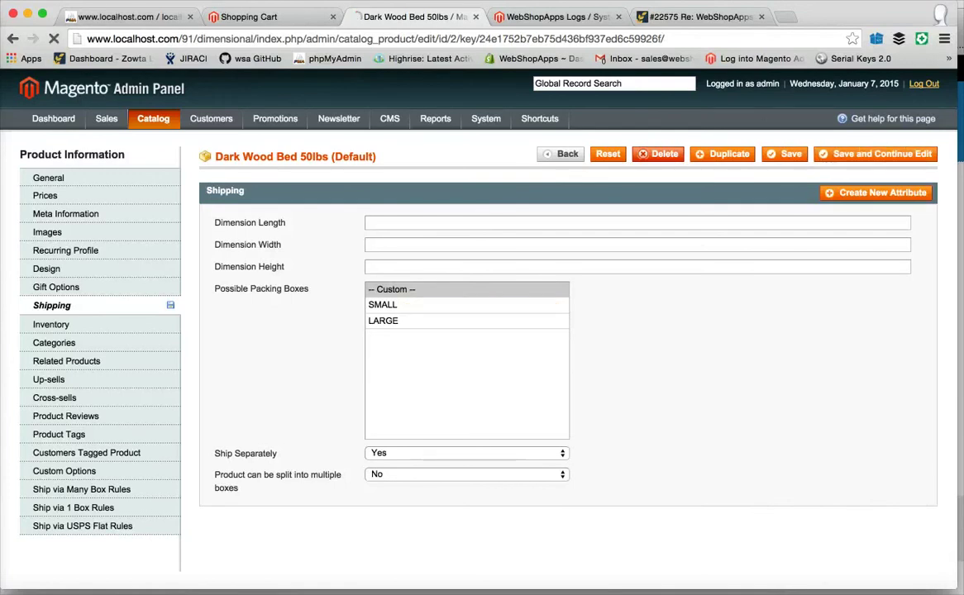
Add Dark Wood Bed 50lbs from the storefront's Test Products category to the cart
left_click(262, 15)
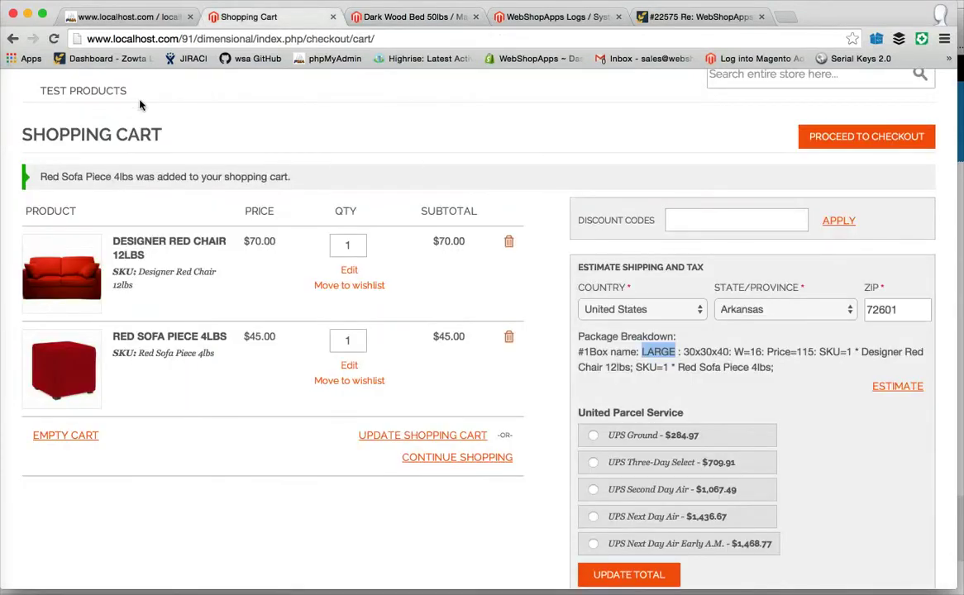
left_click(121, 94)
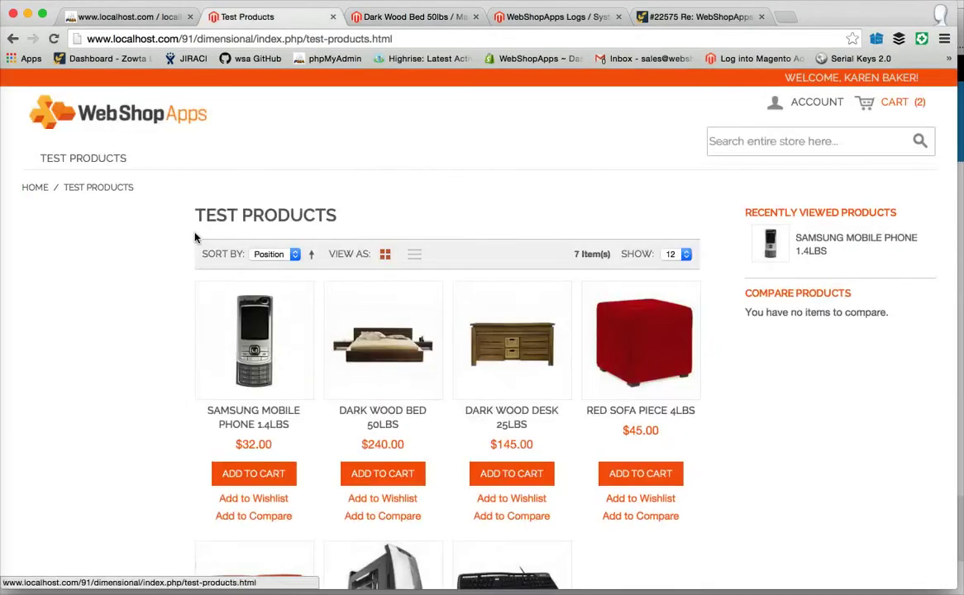
scroll(197, 257, "down", 2)
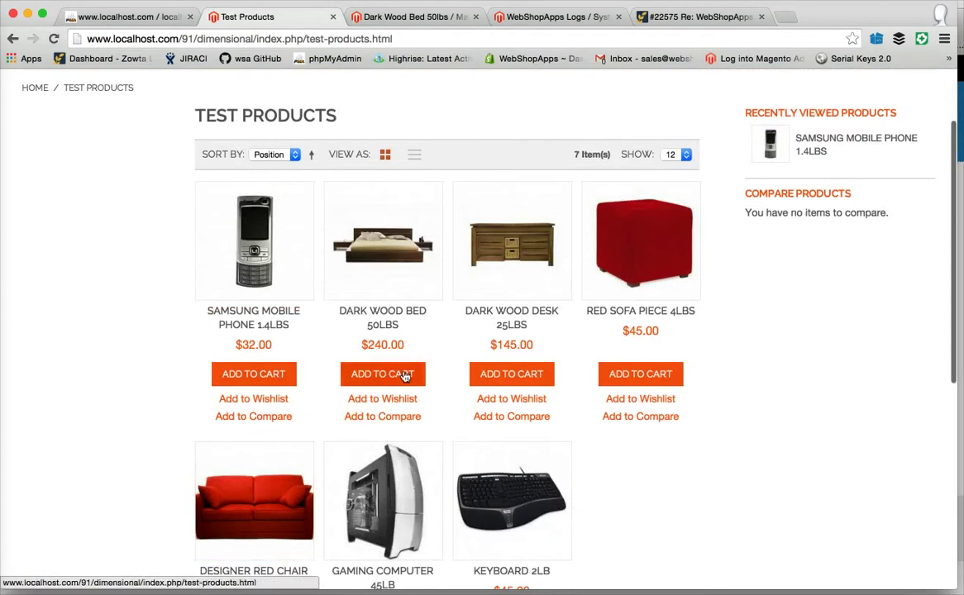
left_click(405, 376)
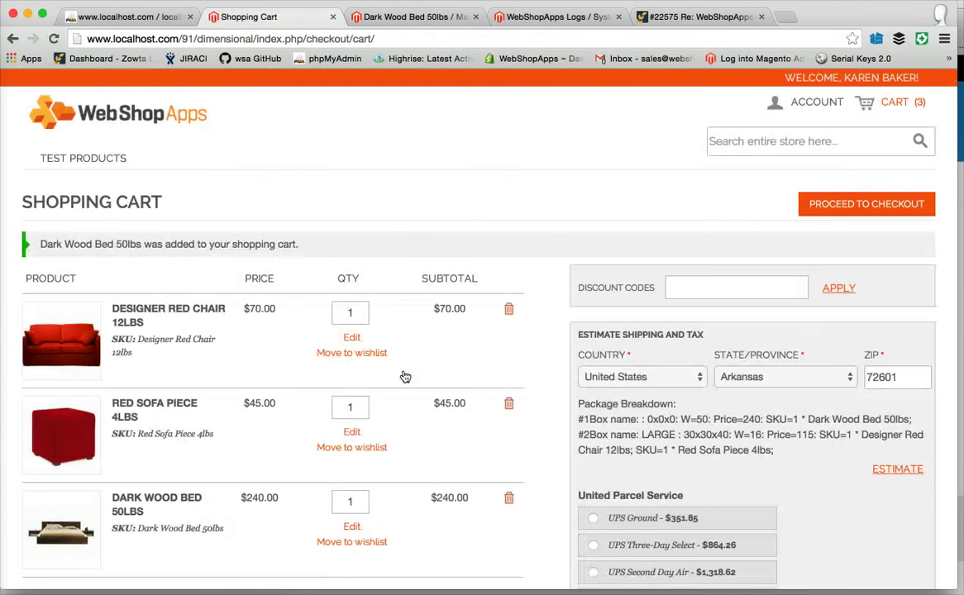
Check the Dark Wood Bed's box dimensions and weight and the second box's contents in the cart's package breakdown
scroll(405, 376, "down", 3)
double_click(669, 324)
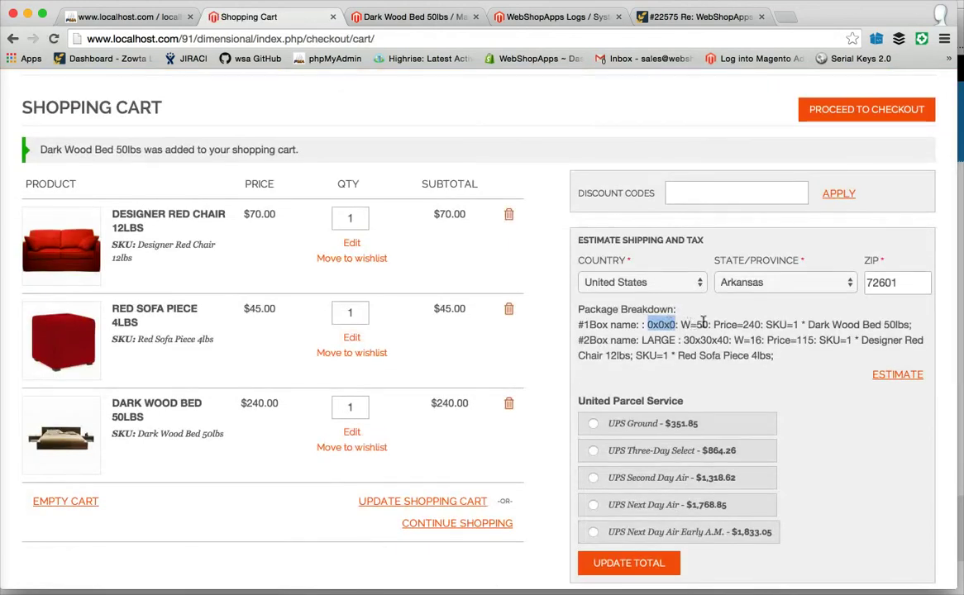
double_click(702, 324)
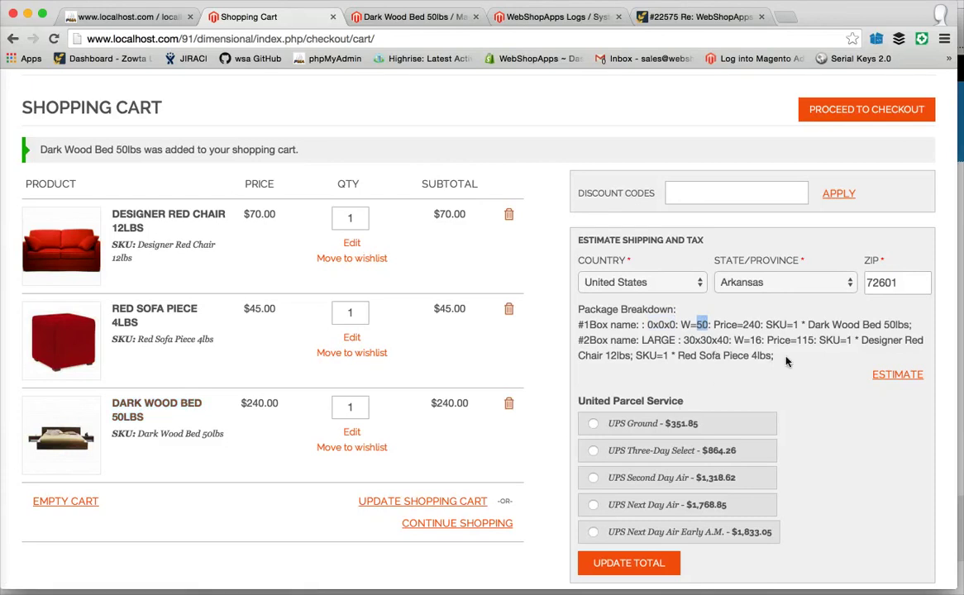
left_click_drag(777, 356, 576, 339)
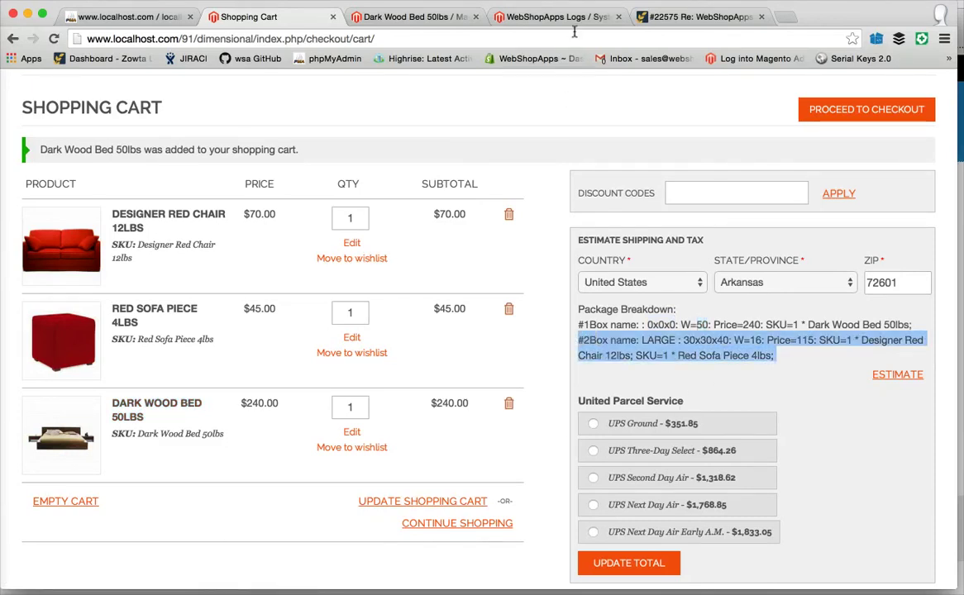
Refresh the WebShopApps log and examine both package arrays in the newest Packages to Send to Carrier entry
left_click(527, 18)
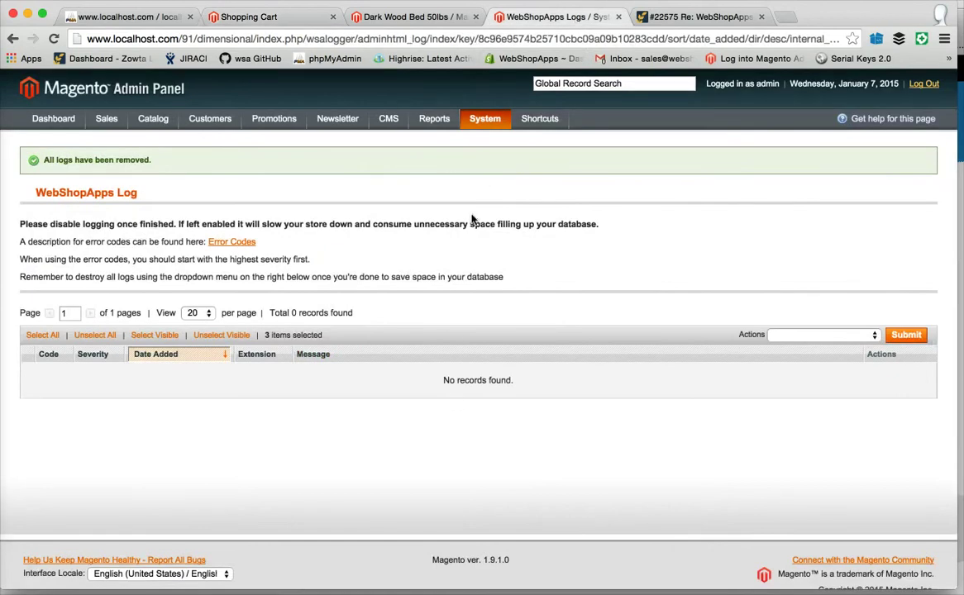
key("super+r")
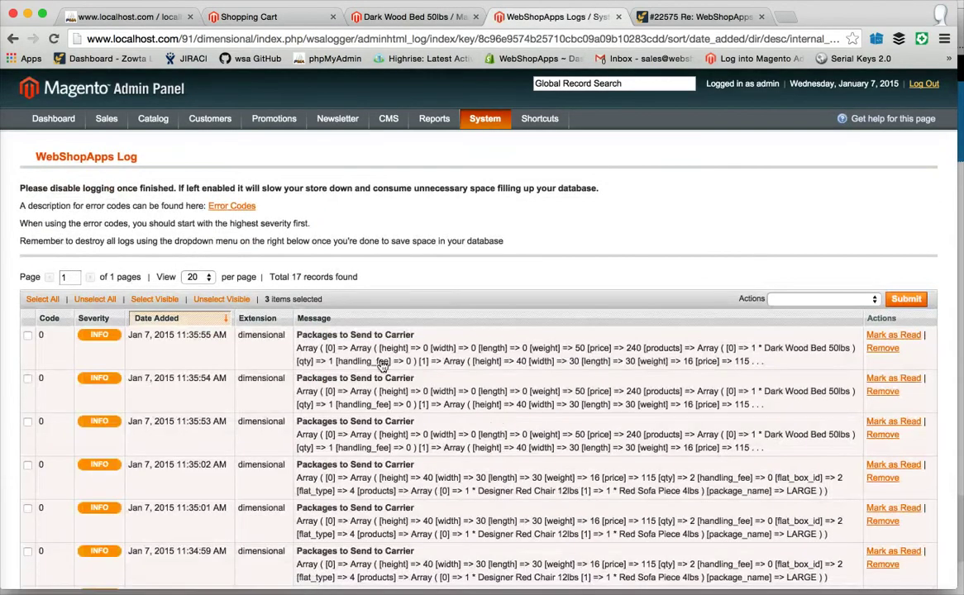
left_click(355, 341)
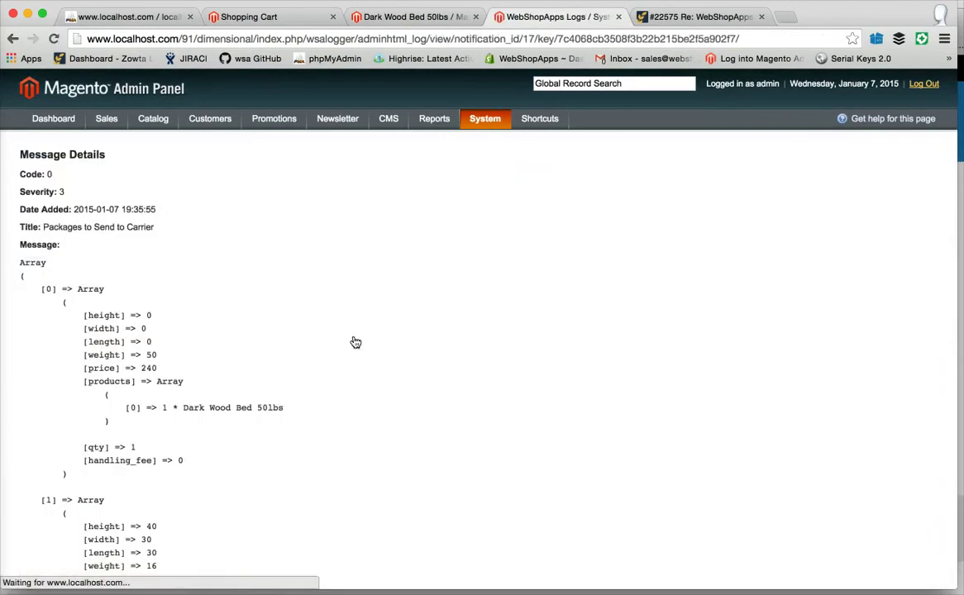
scroll(360, 460, "down", 1)
scroll(360, 460, "down", 3)
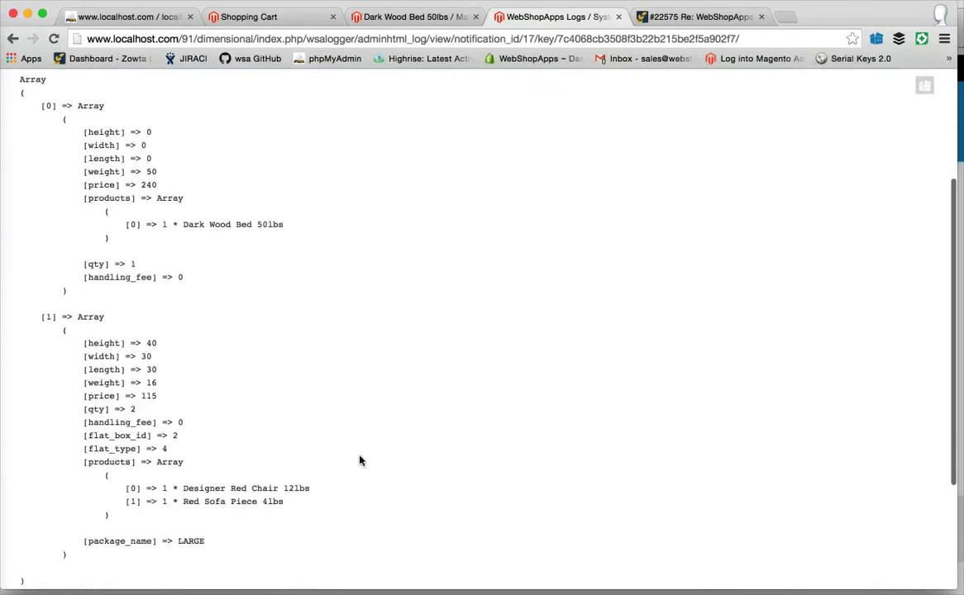
scroll(283, 358, "down", 1)
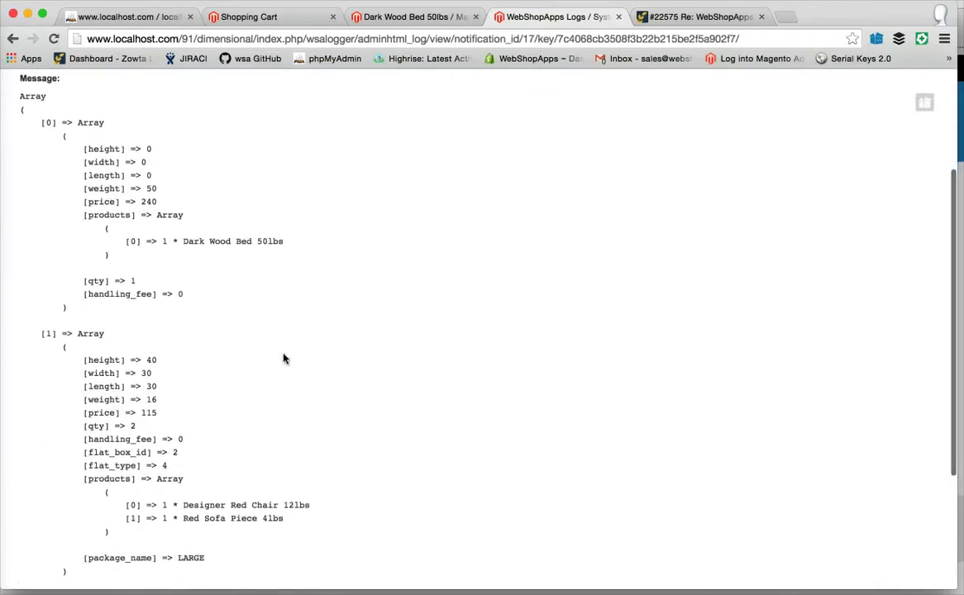
left_click_drag(40, 123, 192, 311)
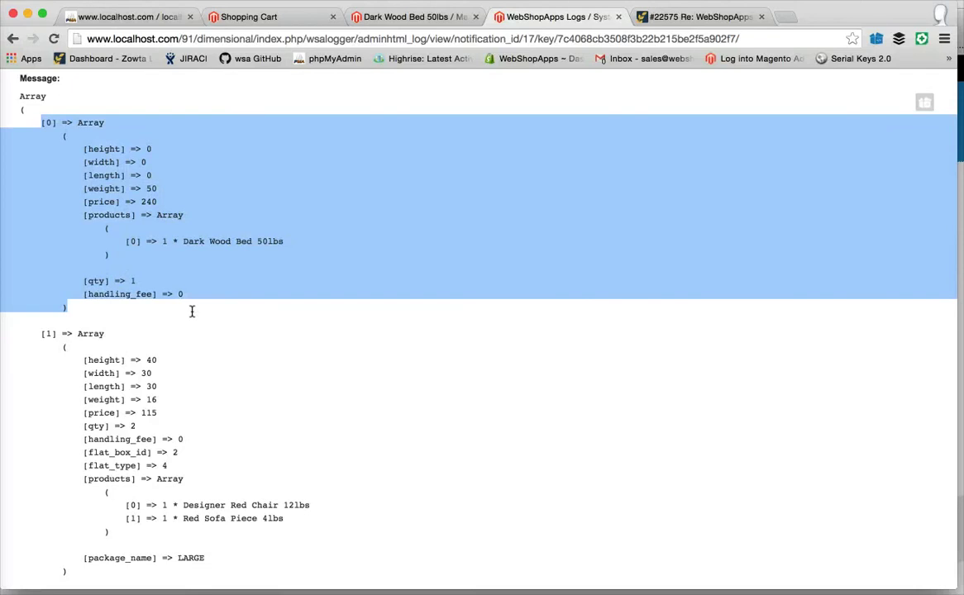
scroll(192, 394, "down", 3)
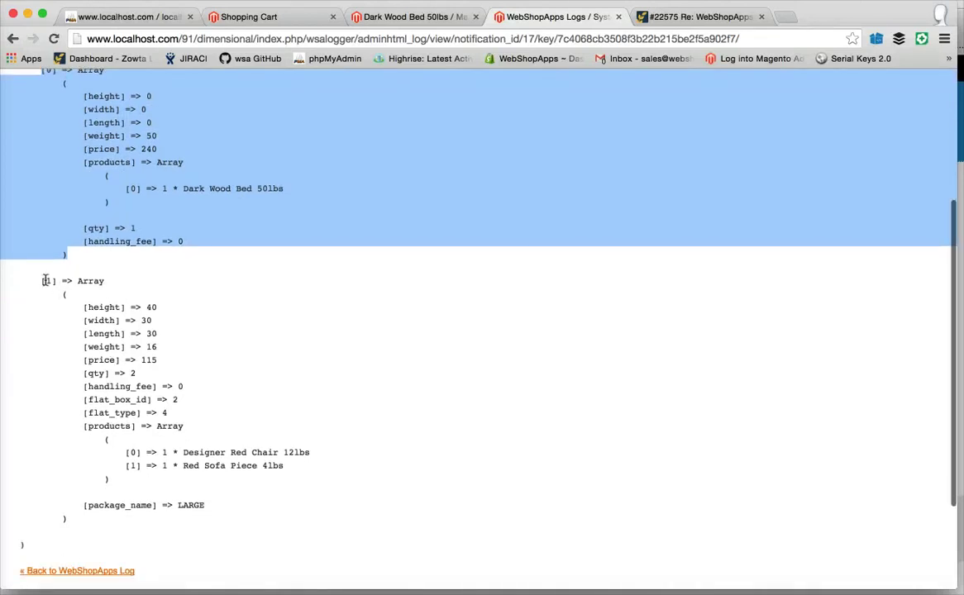
left_click_drag(43, 281, 213, 508)
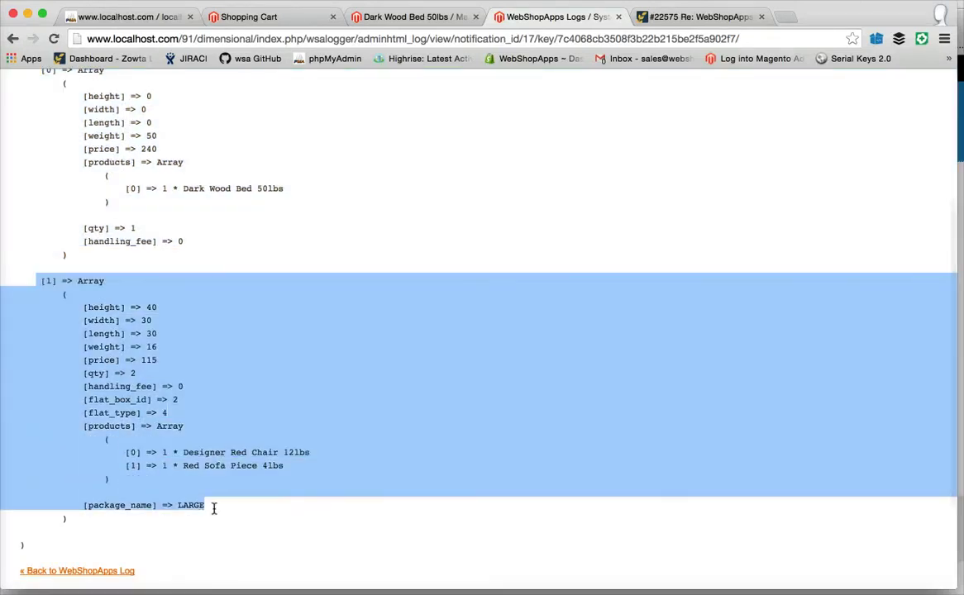
scroll(213, 509, "up", 5)
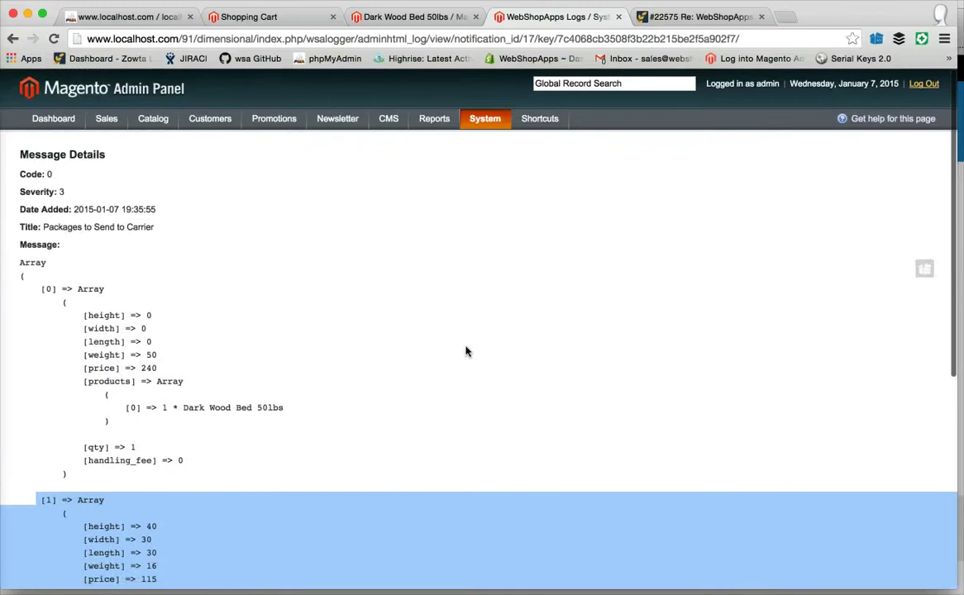
In the WebShopApps Logger configuration, set Show Debug Messages in Errors and Enabled to No, and save the configuration
mouse_move(486, 120)
left_click(551, 195)
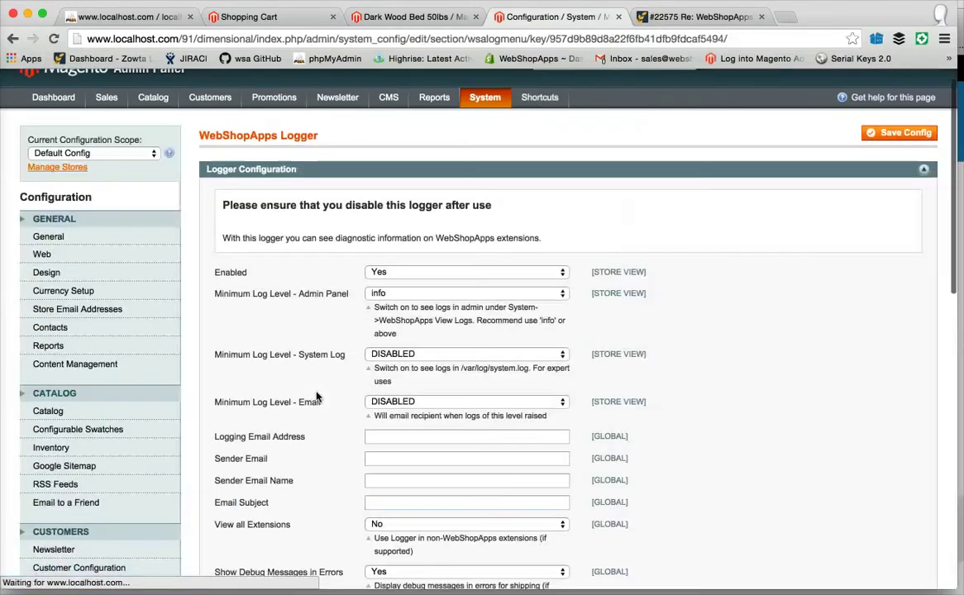
scroll(318, 400, "down", 5)
scroll(364, 331, "down", 1)
left_click(404, 279)
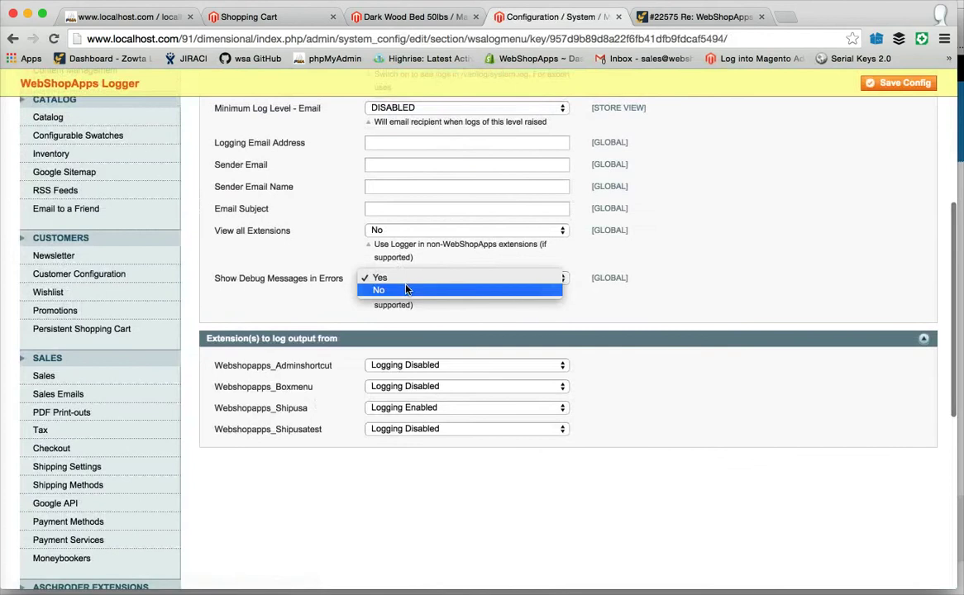
left_click(406, 289)
scroll(406, 289, "up", 5)
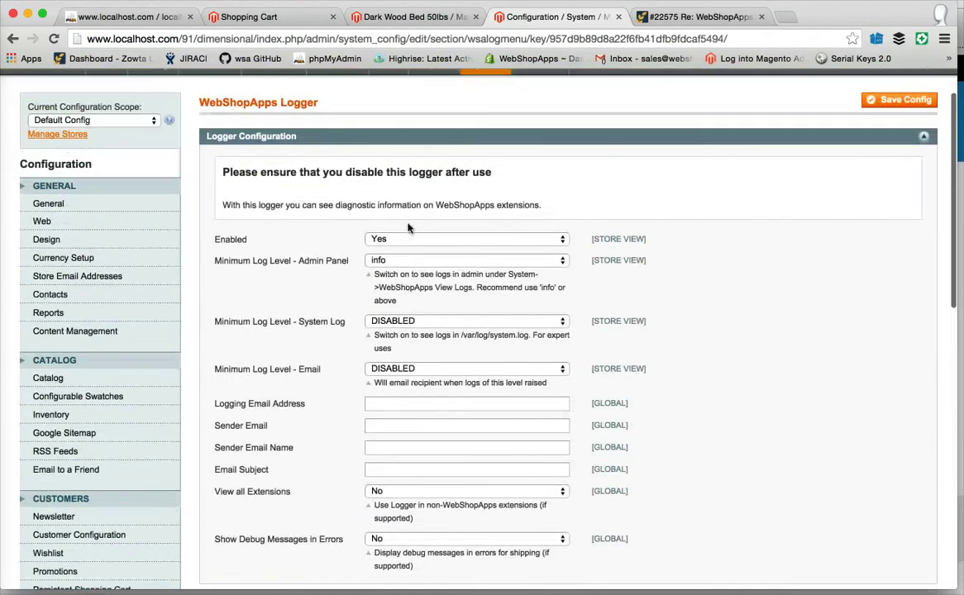
left_click(410, 240)
left_click(387, 251)
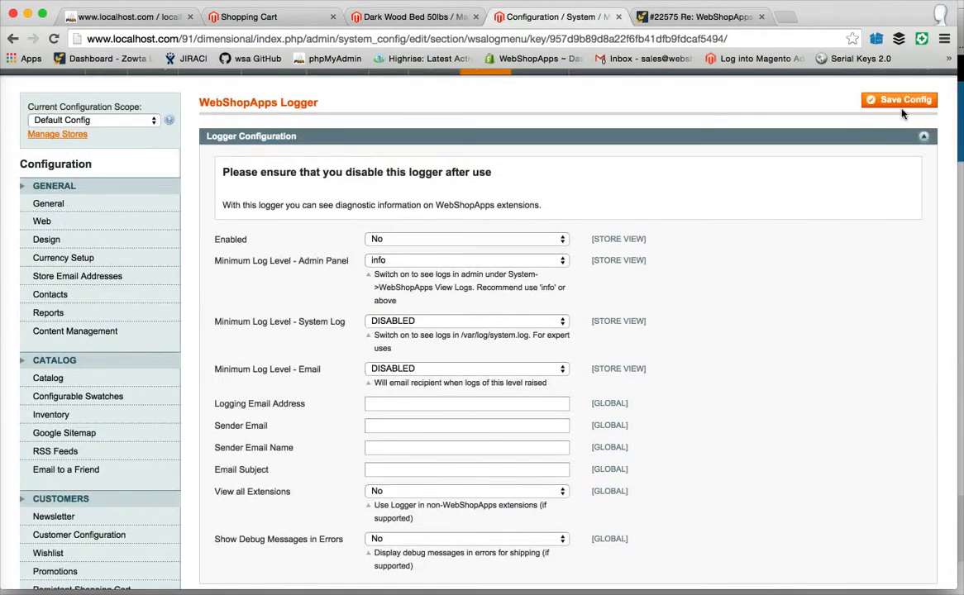
left_click(901, 100)
Reload the storefront shopping cart to check its shipping estimate with the logger disabled
left_click(248, 17)
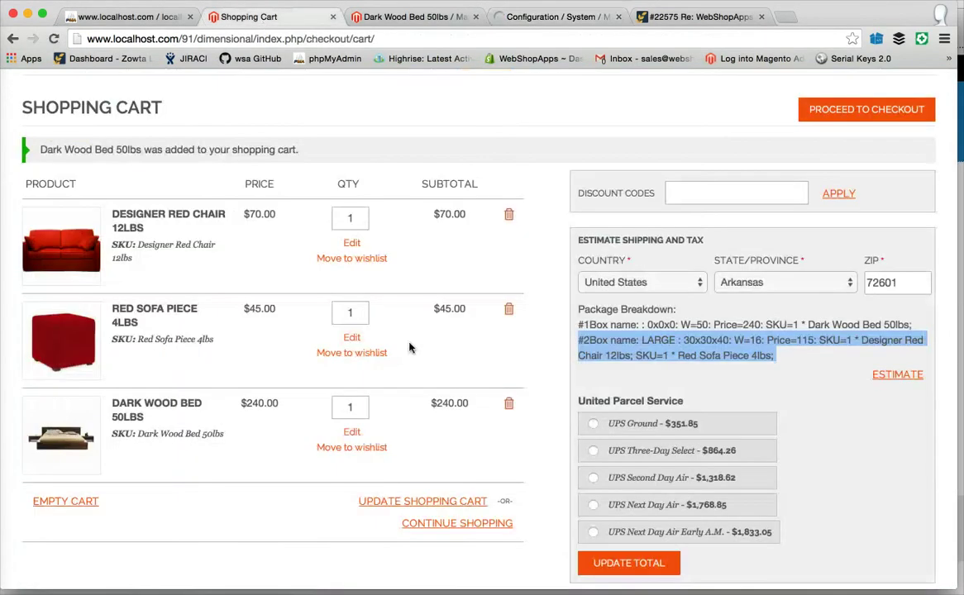
key("super+r")
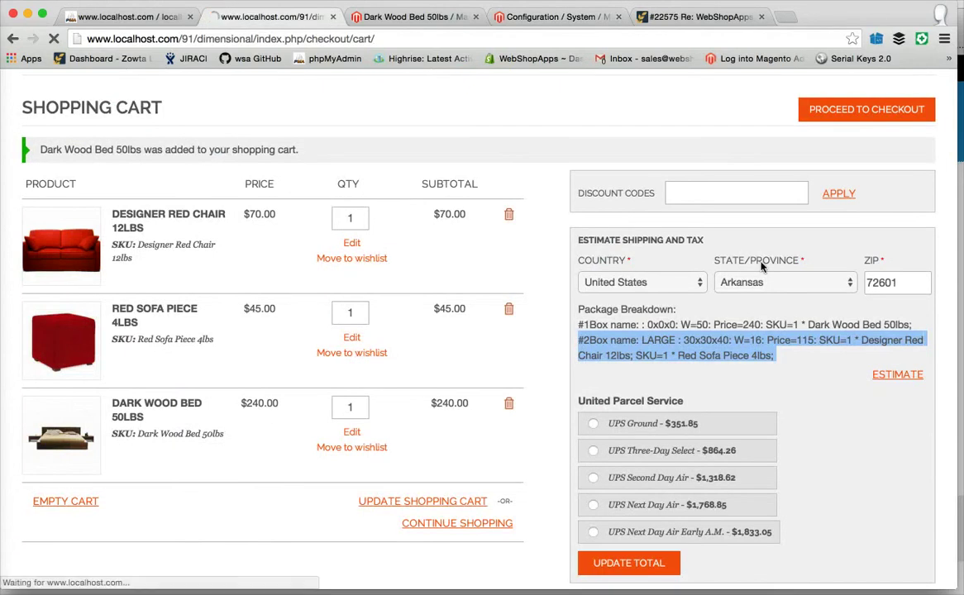